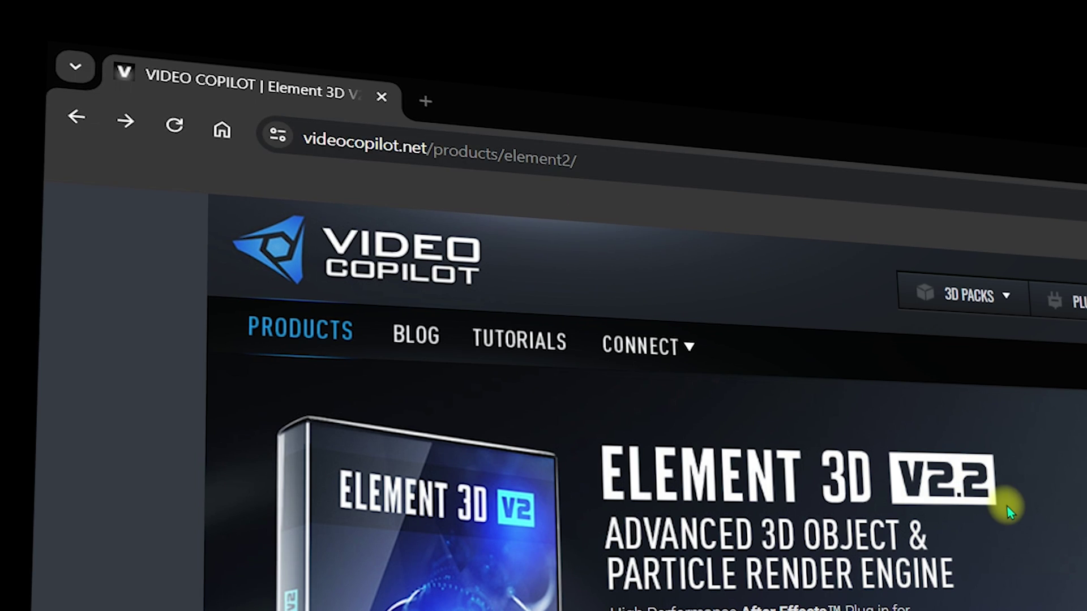
# Add Element 3D V2.2 (Download Only, $199.95) to the Video Copilot shopping cart.
pyautogui.scroll(-4, 956, 507)
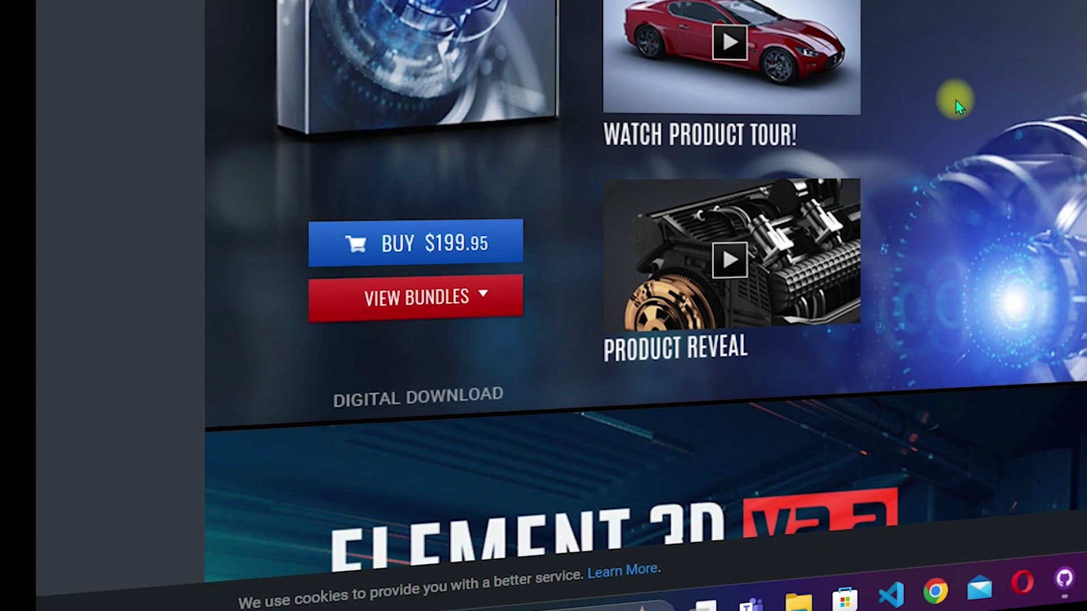
pyautogui.scroll(1, 956, 508)
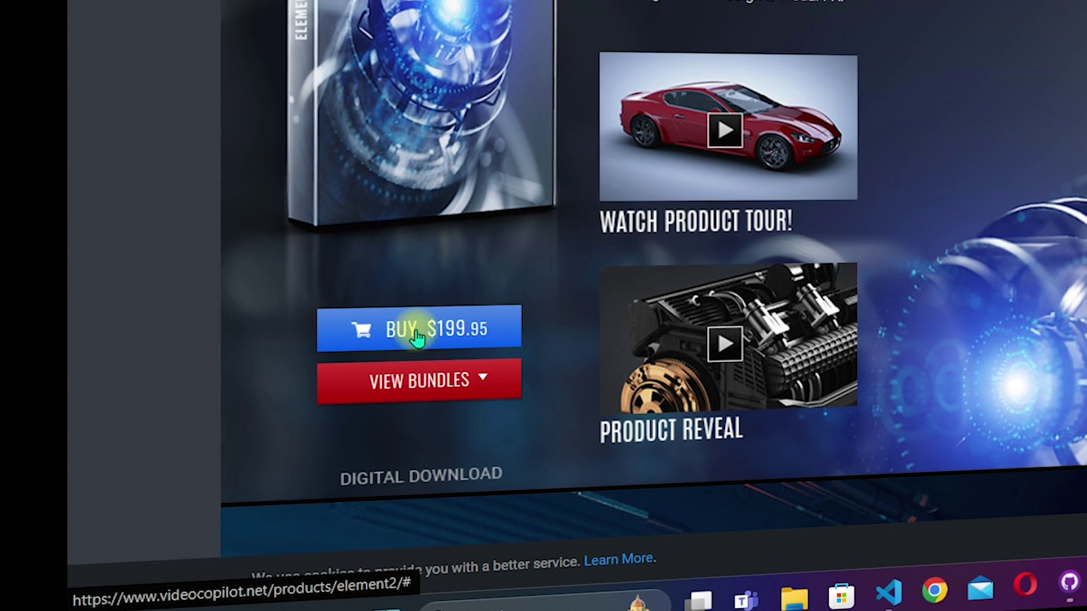
pyautogui.click(424, 337)
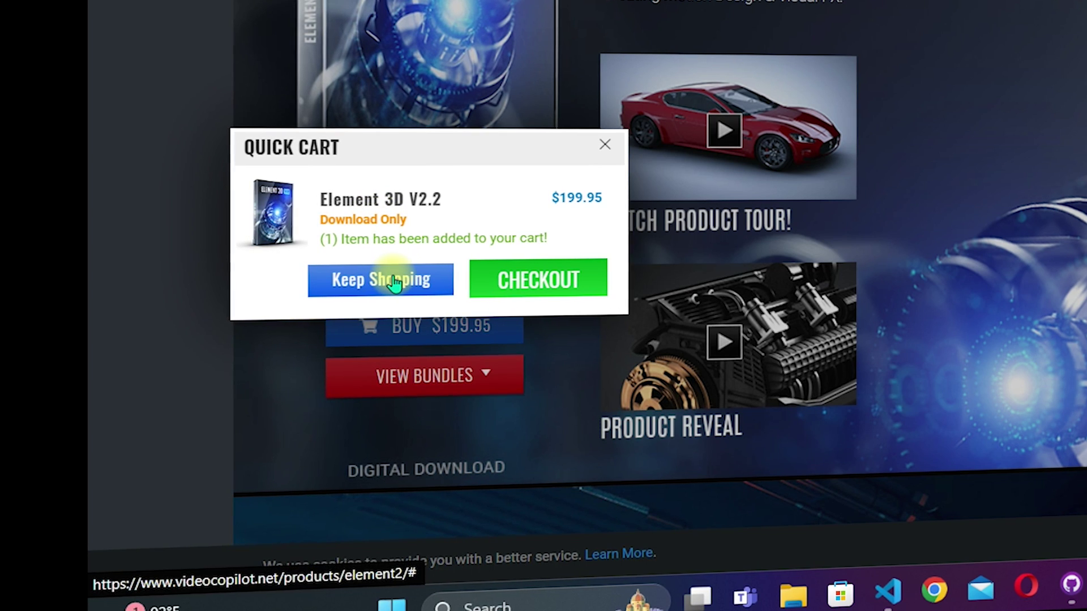
# Check out the cart containing Element 3D V2.2 and continue to billing information.
pyautogui.click(551, 288)
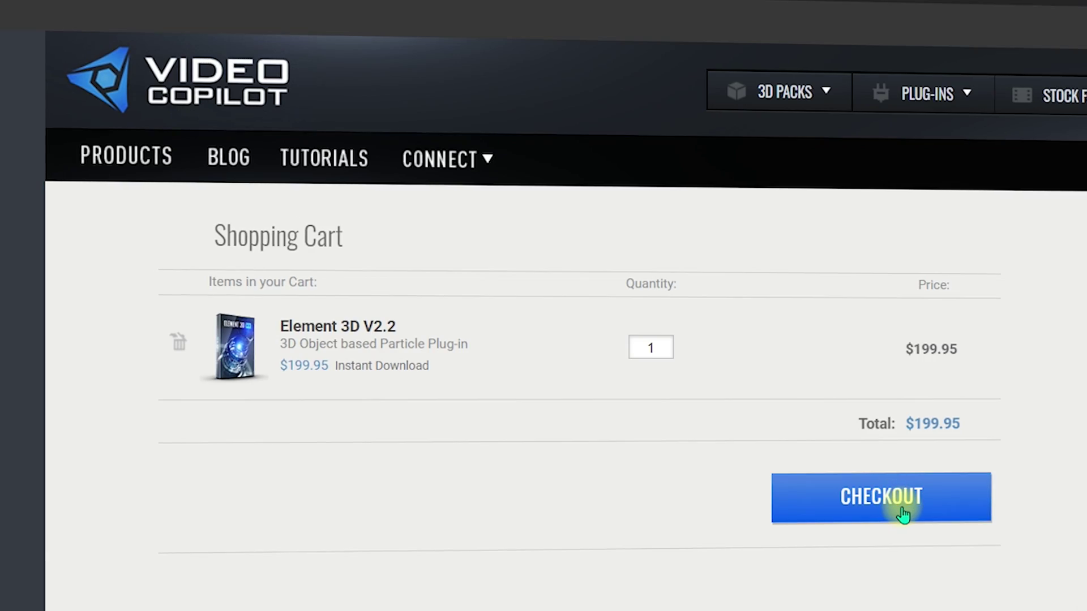
pyautogui.click(887, 498)
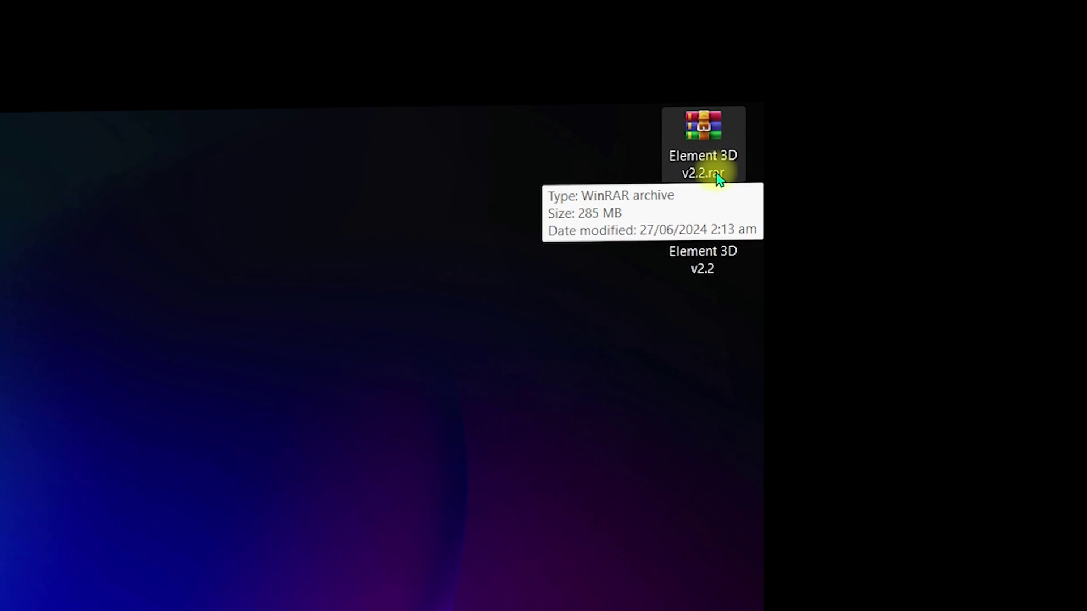
# Open the Element 3D v2.2.rar archive from the desktop in WinRAR.
pyautogui.click(705, 252)
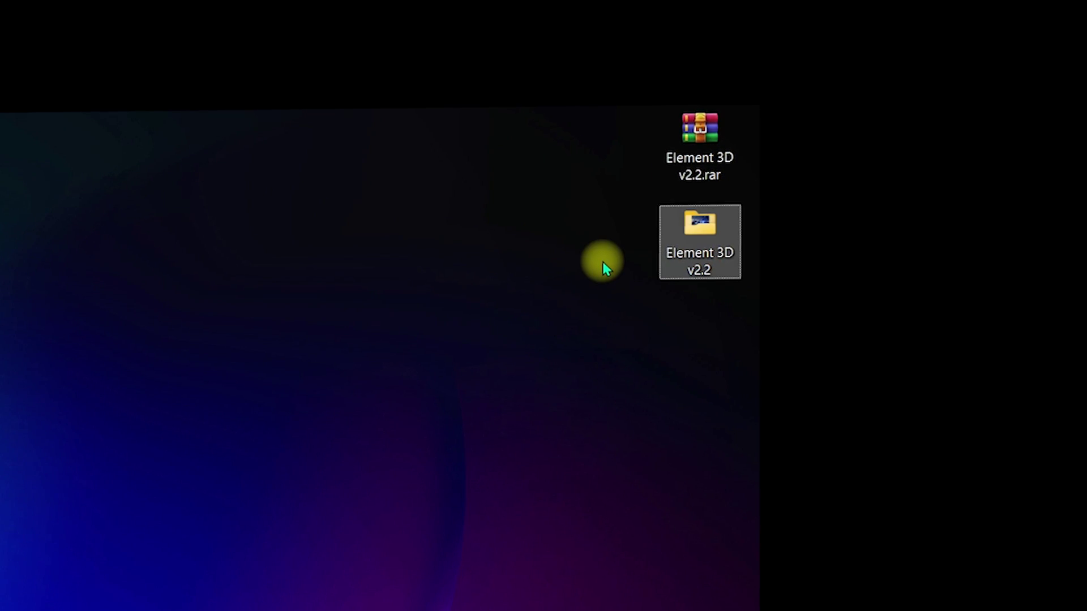
pyautogui.click(705, 253)
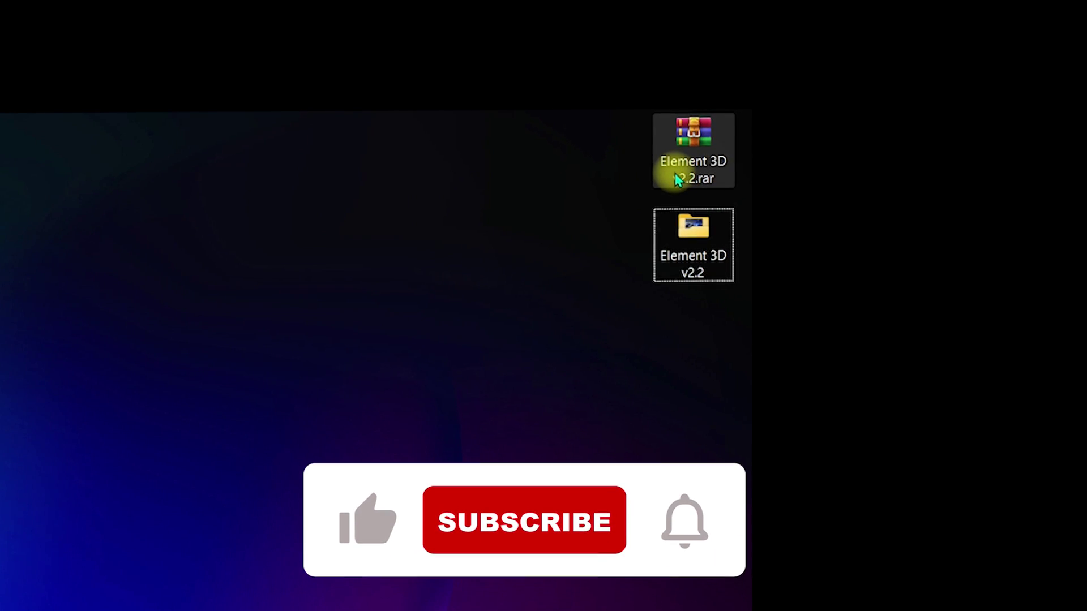
pyautogui.doubleClick(688, 165)
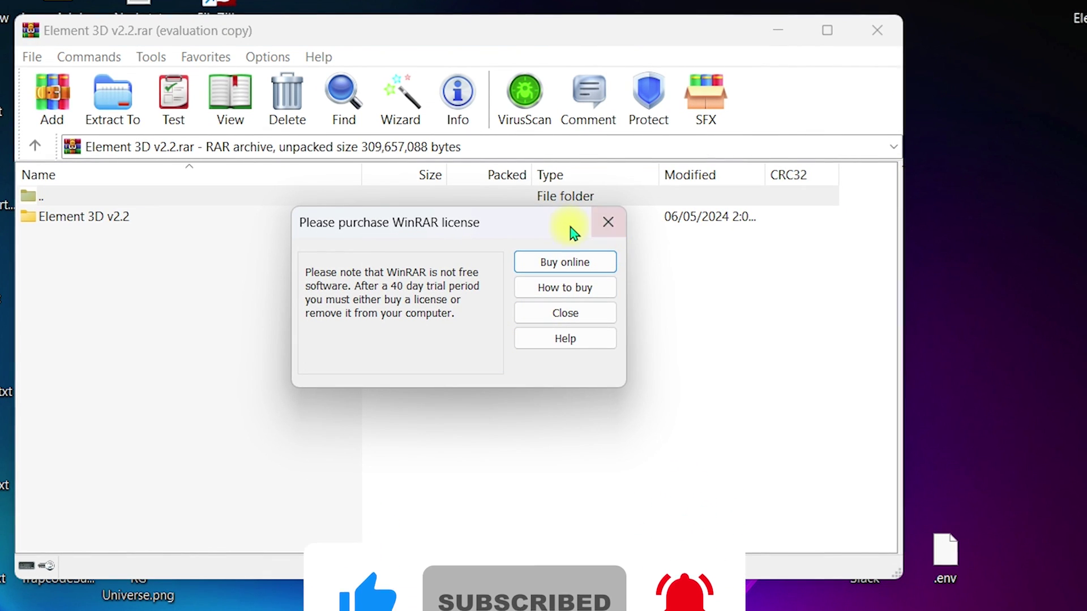
# Dismiss the license reminder and look inside the archive's Element 3D v2.2 folder.
pyautogui.click(607, 223)
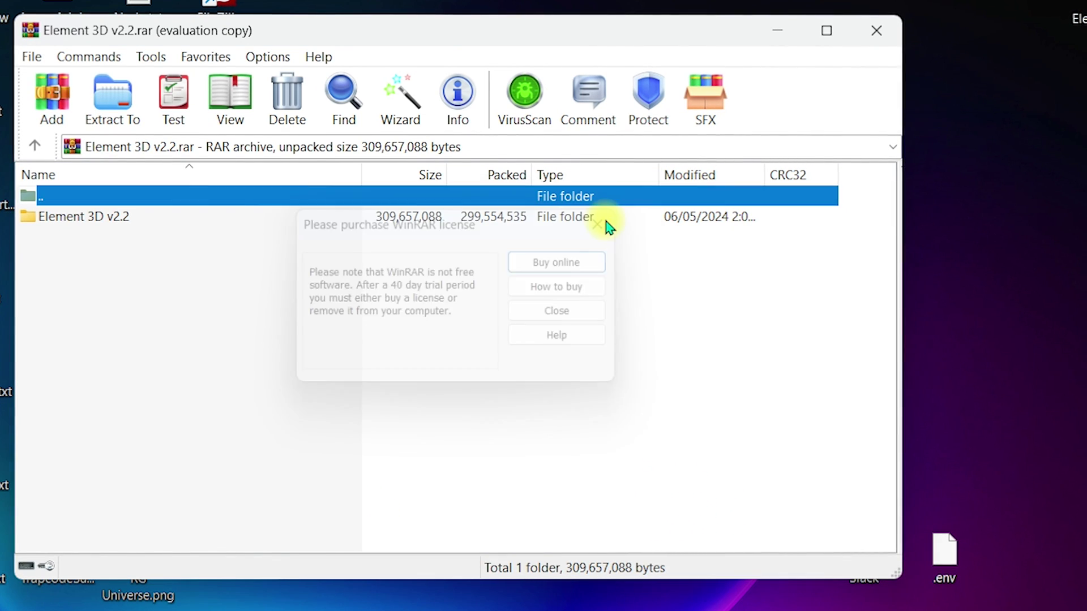
pyautogui.click(113, 216)
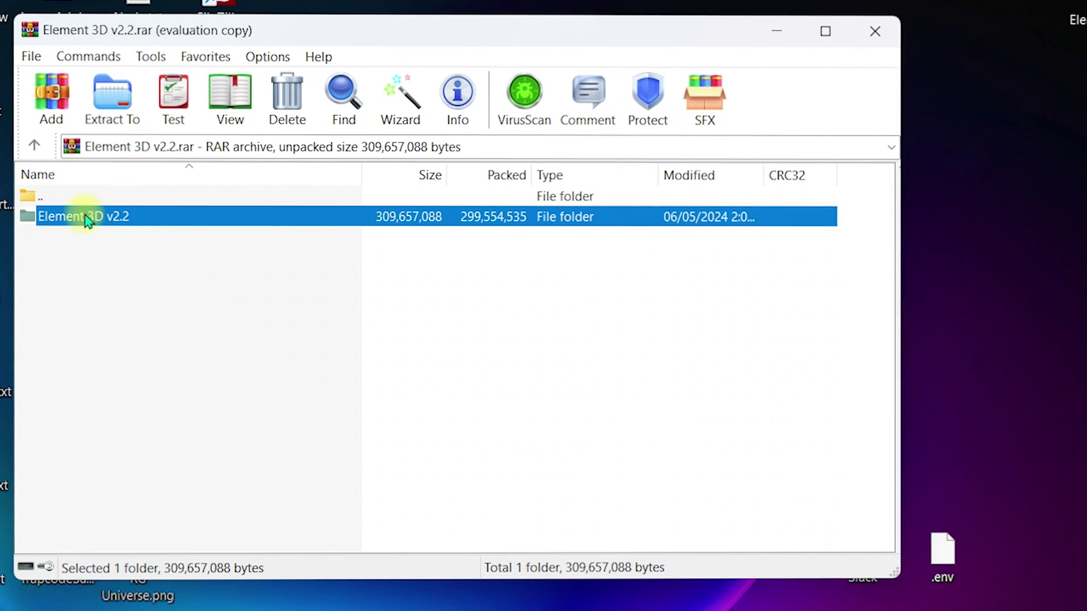
pyautogui.doubleClick(124, 218)
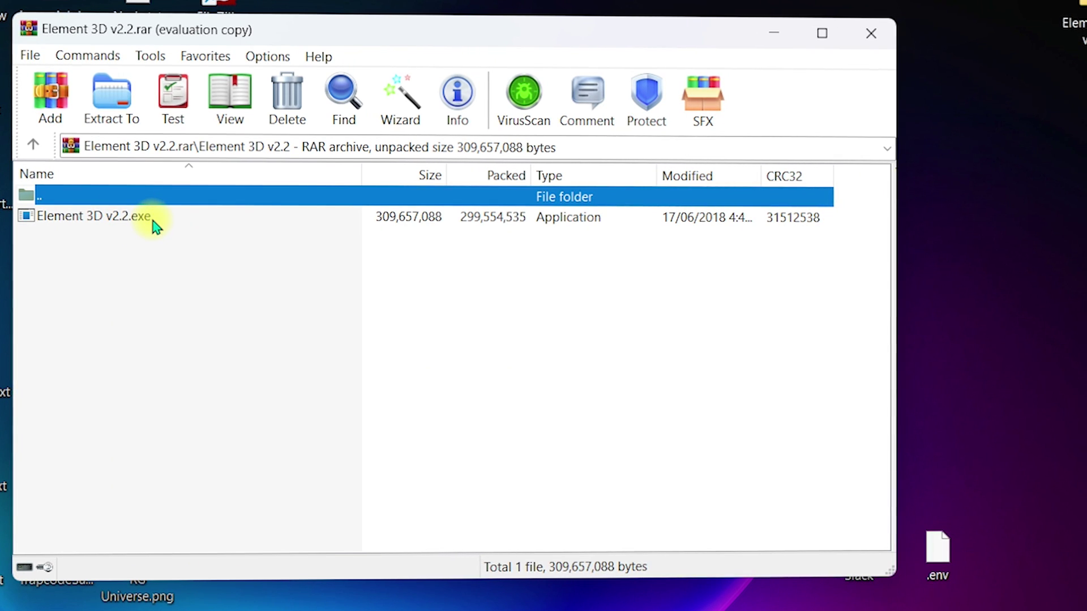
pyautogui.click(32, 144)
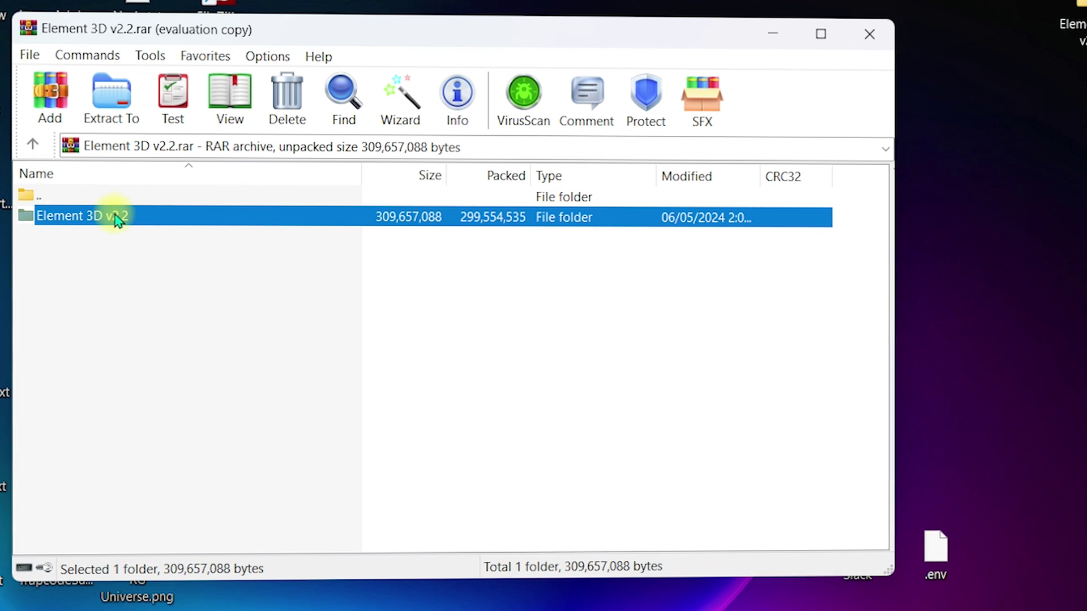
# Extract the Element 3D v2.2 folder to the Desktop.
pyautogui.click(114, 110)
pyautogui.click(419, 234)
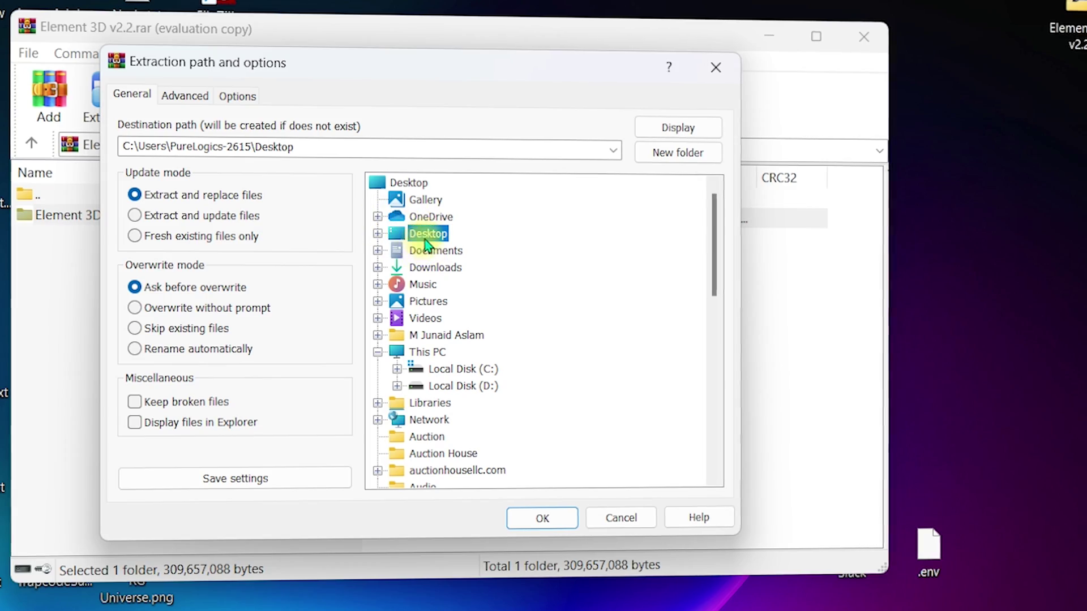
pyautogui.click(542, 518)
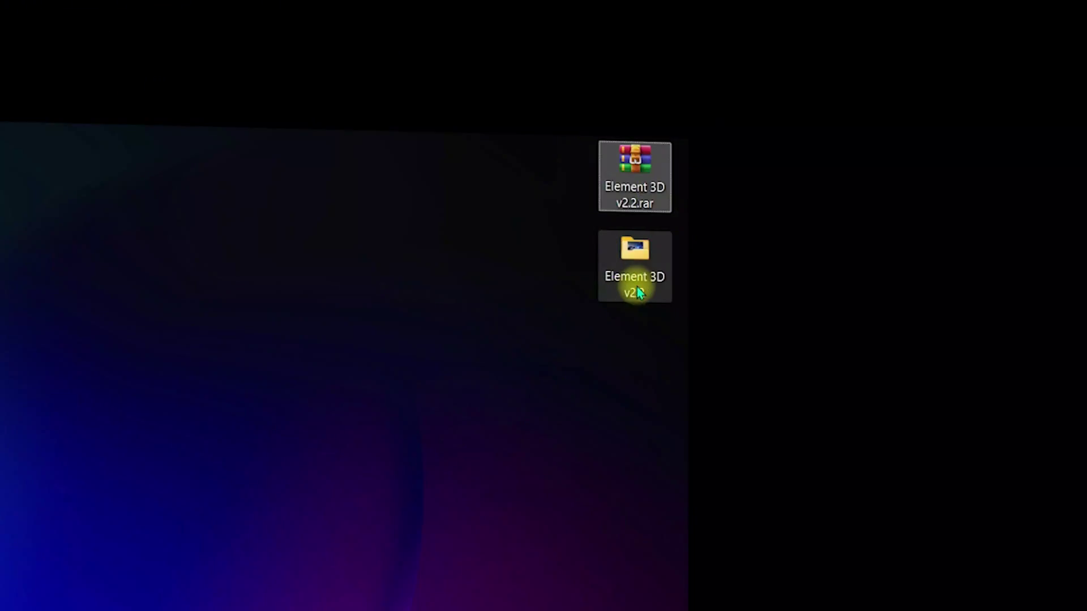
pyautogui.click(644, 281)
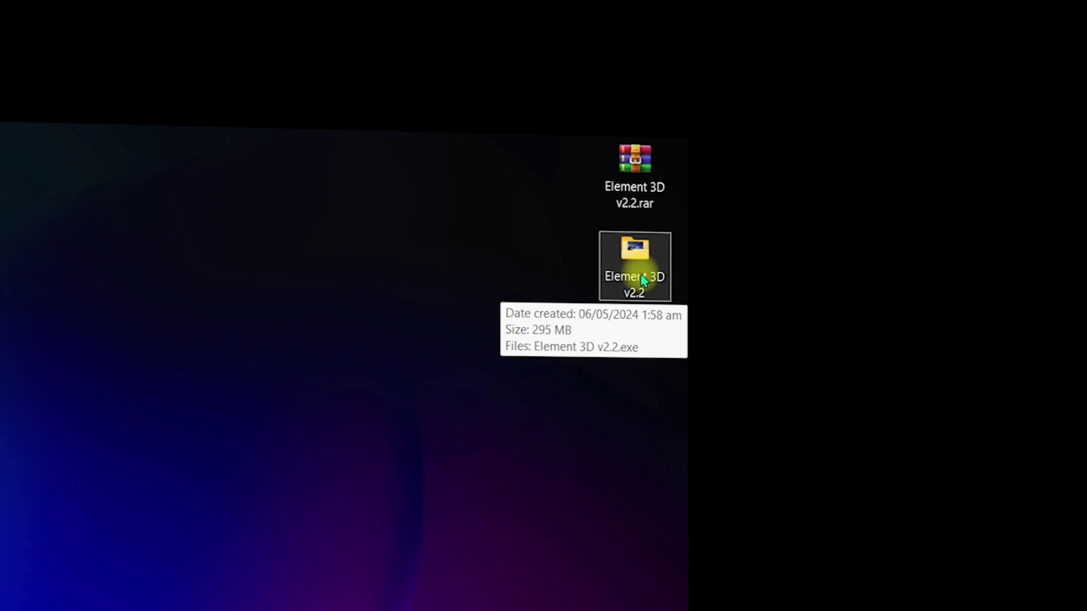
# Run Element 3D v2.2.exe from the extracted Element 3D v2.2 desktop folder.
pyautogui.doubleClick(634, 257)
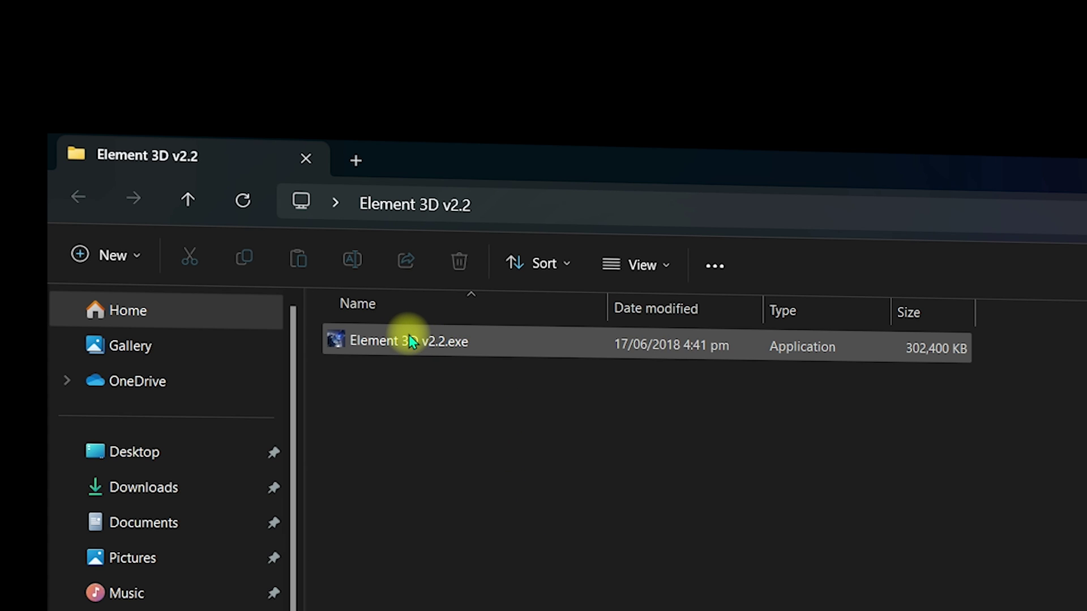
pyautogui.click(466, 342)
pyautogui.doubleClick(522, 345)
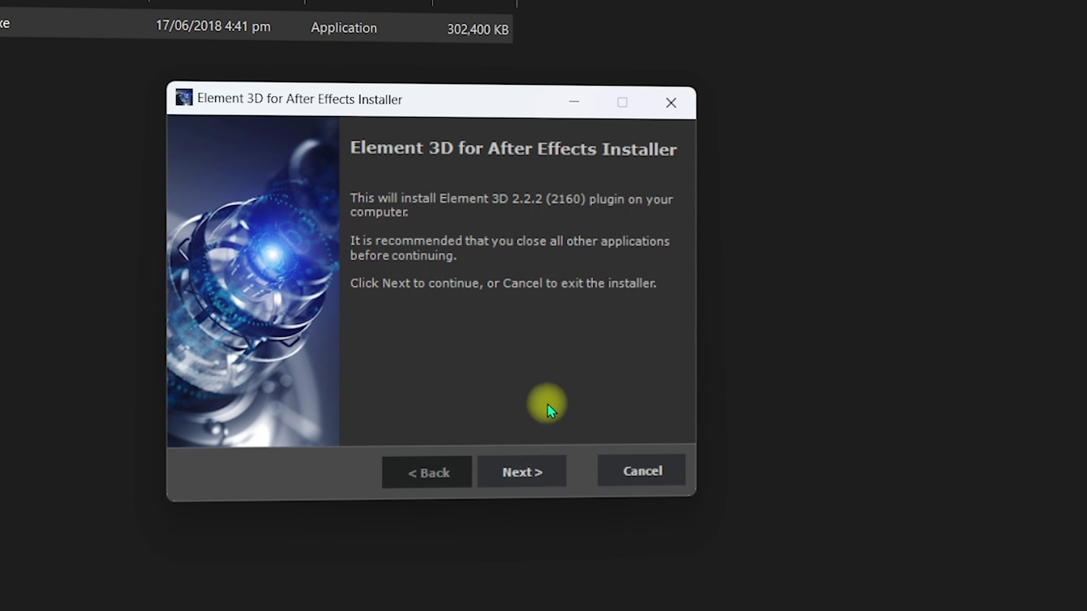
# Accept the Element 3D installer's license agreement.
pyautogui.click(531, 477)
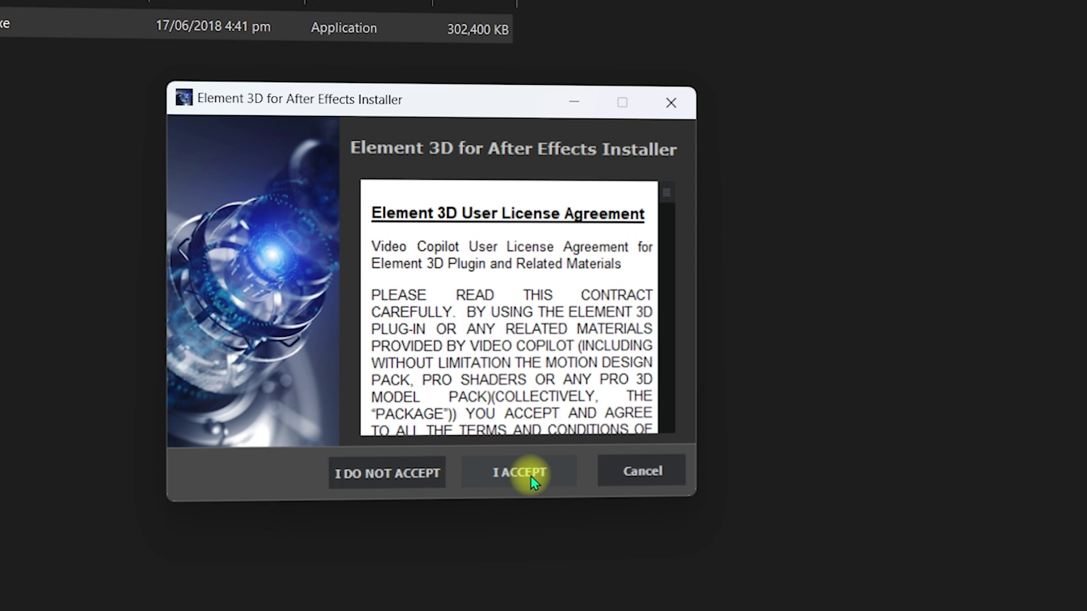
pyautogui.scroll(-10, 542, 325)
pyautogui.scroll(-1, 542, 329)
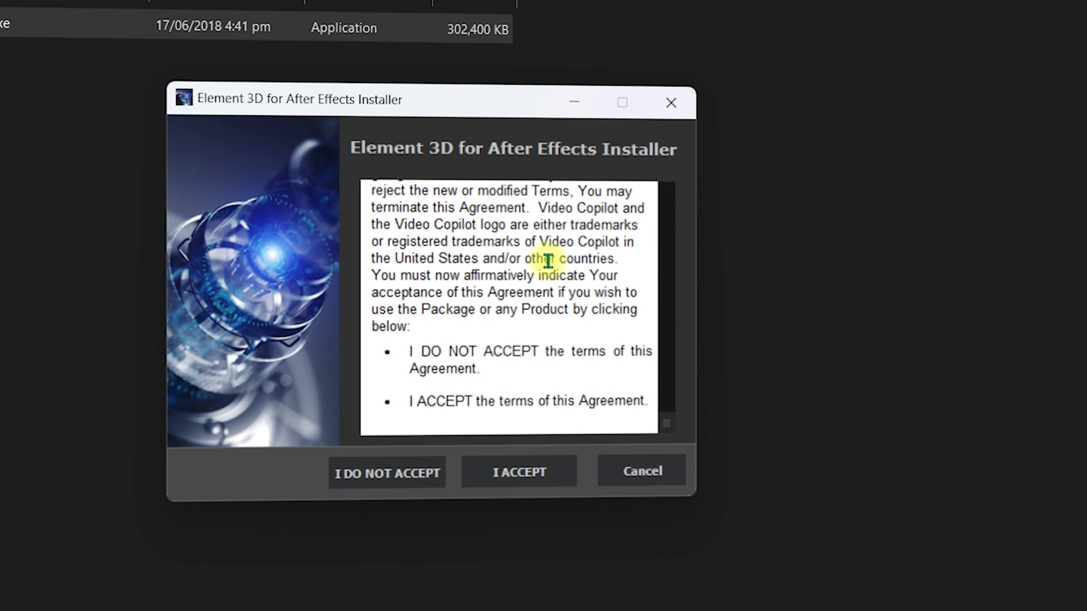
pyautogui.click(531, 469)
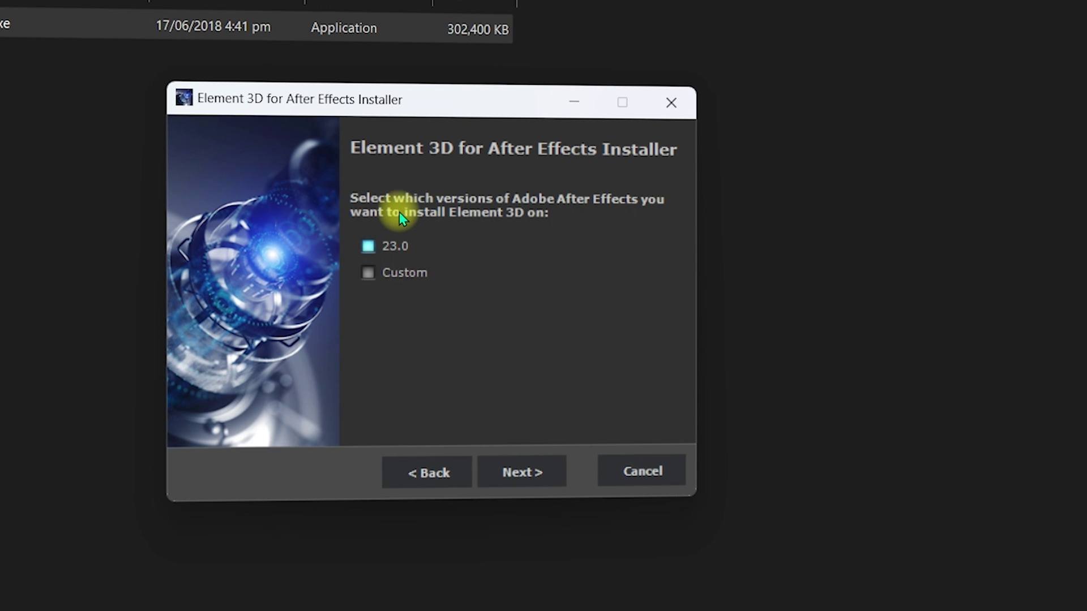
# Install Element 3D 2.2.2 for After Effects 23.0 with assets in Current User Documents.
pyautogui.click(529, 466)
pyautogui.click(403, 252)
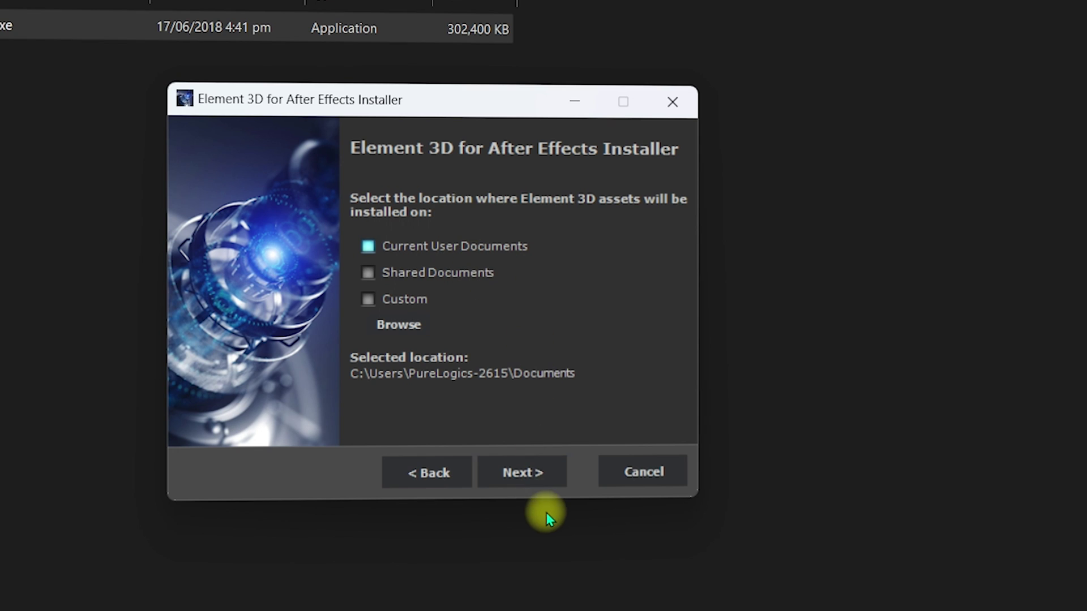
pyautogui.click(523, 473)
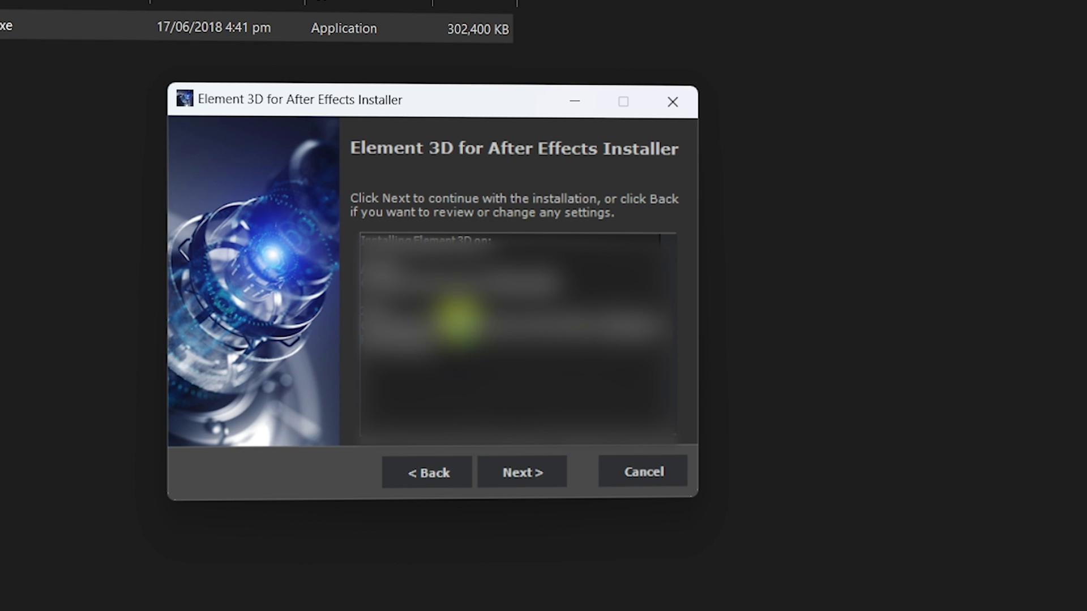
pyautogui.click(525, 477)
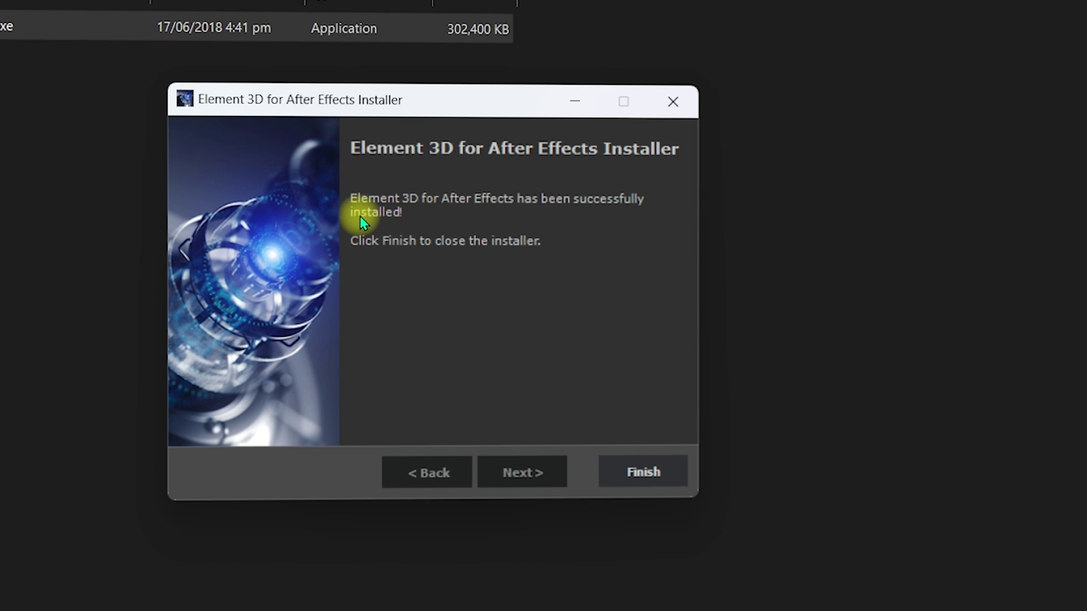
pyautogui.click(651, 481)
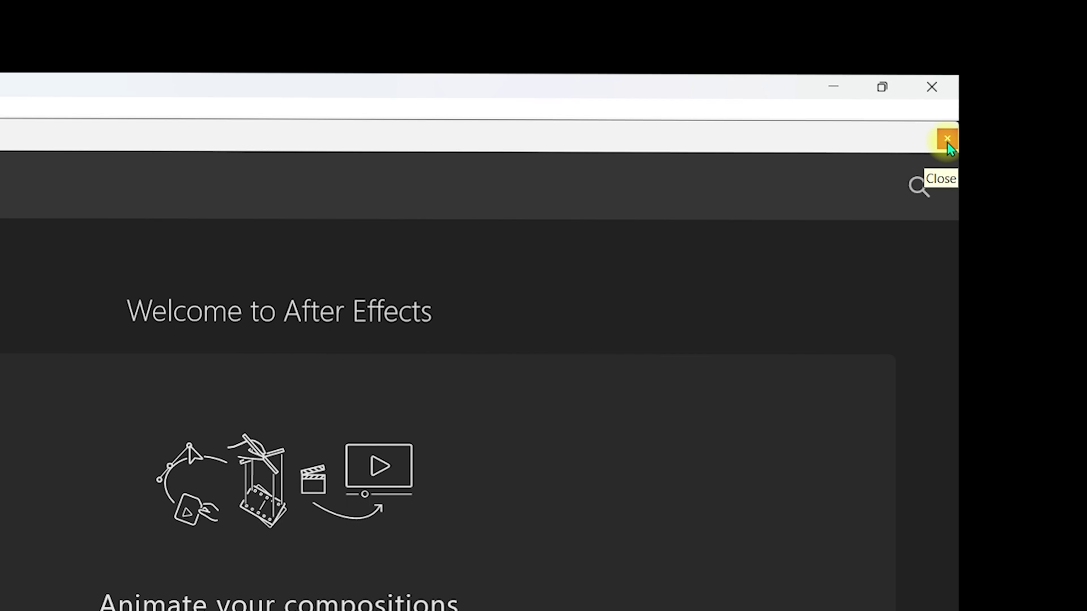
# Close the After Effects welcome screen and open Composition Settings for a new composition.
pyautogui.click(948, 141)
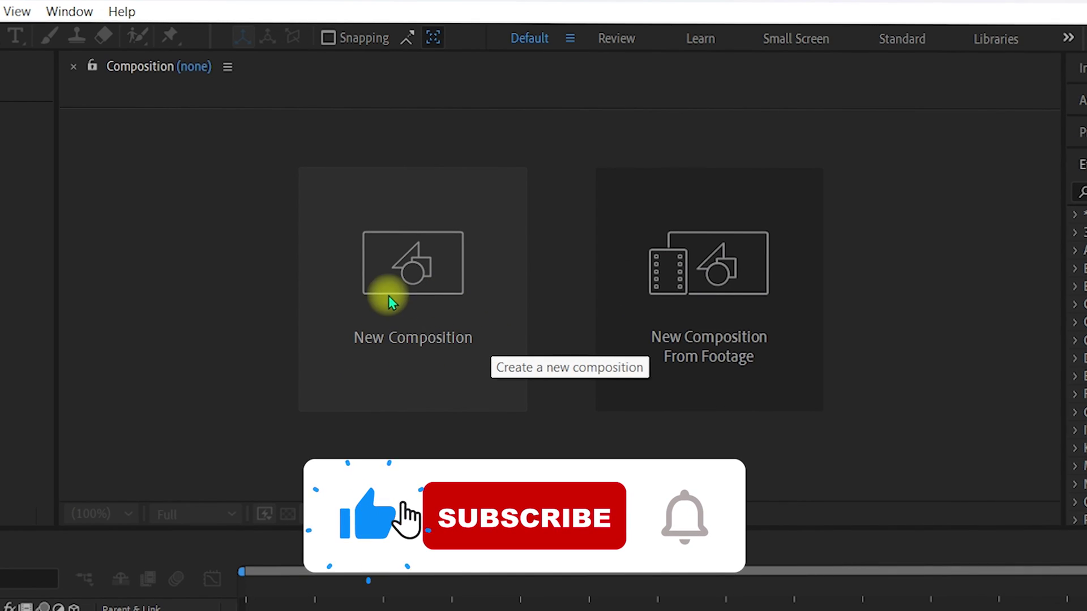
pyautogui.click(435, 300)
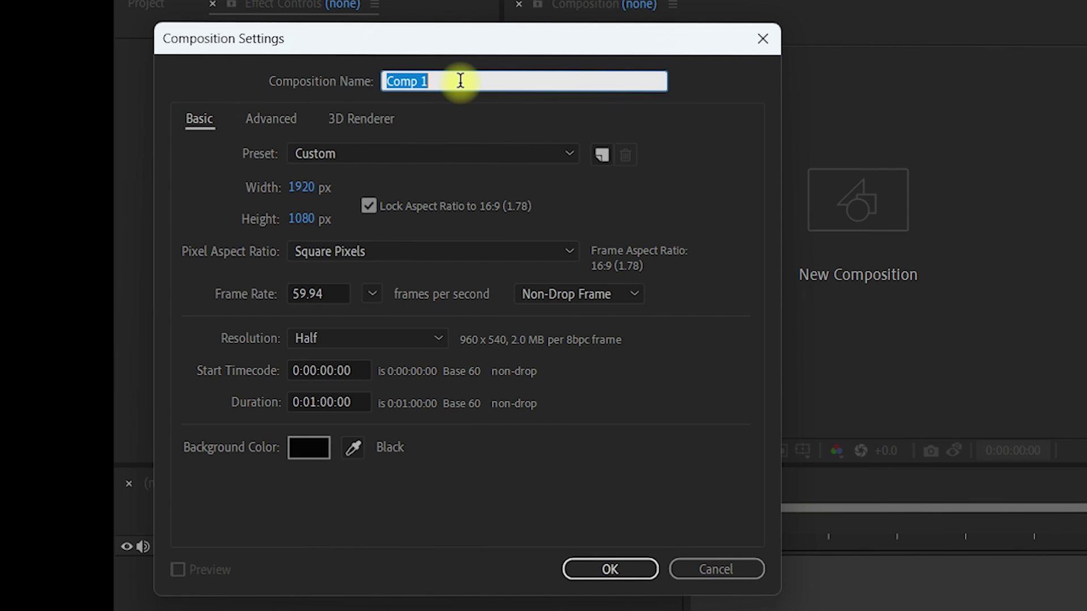
# Name the 1920×1080, 59.94 fps composition 'elemen3d' and create it.
pyautogui.write('elemen3d')
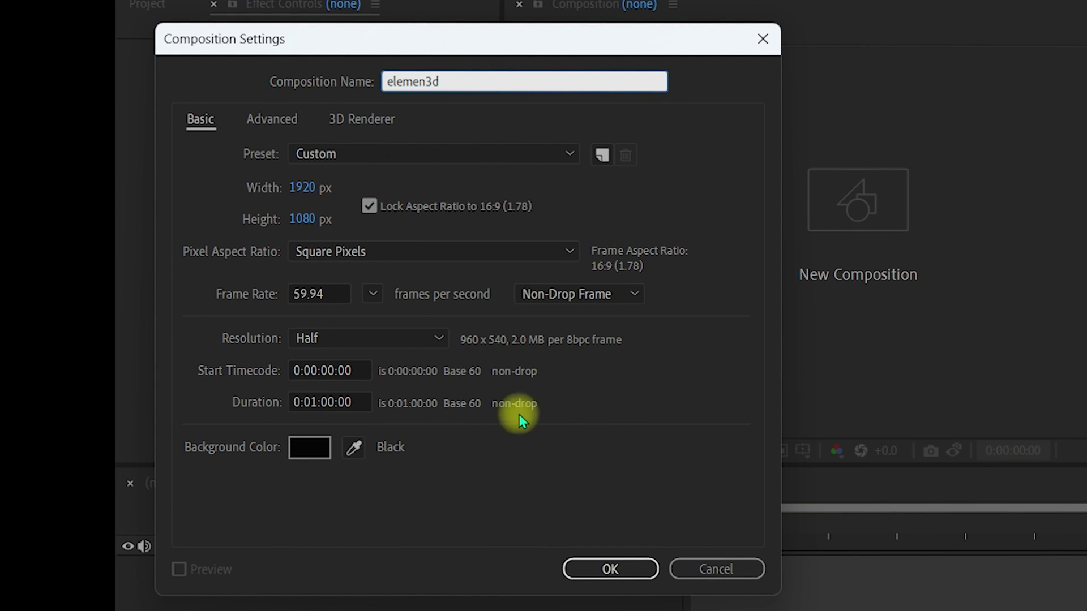
pyautogui.click(610, 569)
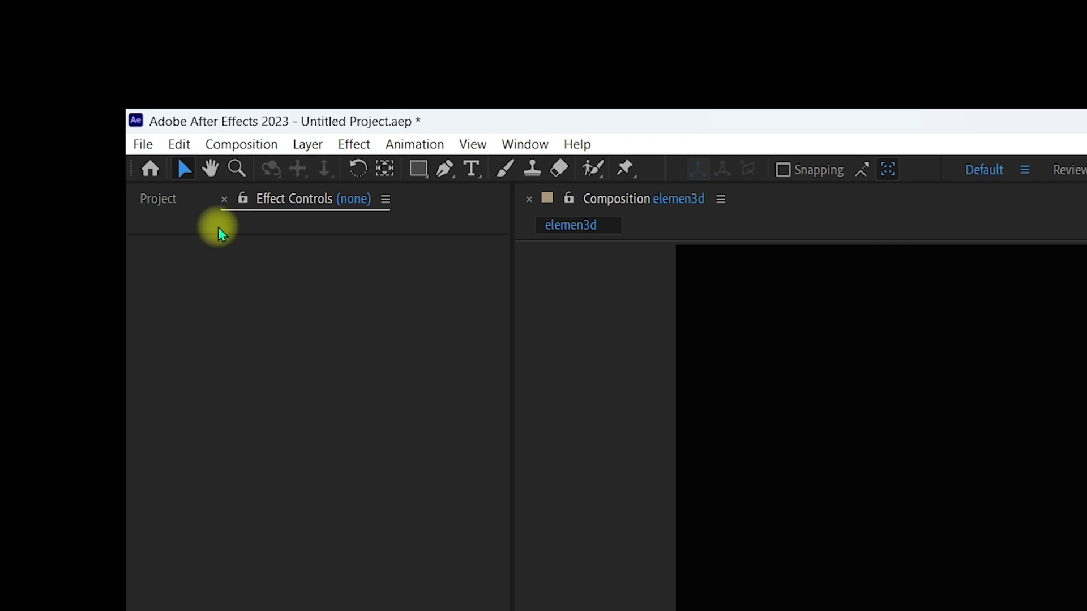
# Allow scripts to write files and access the network in Scripting & Expressions preferences.
pyautogui.click(178, 151)
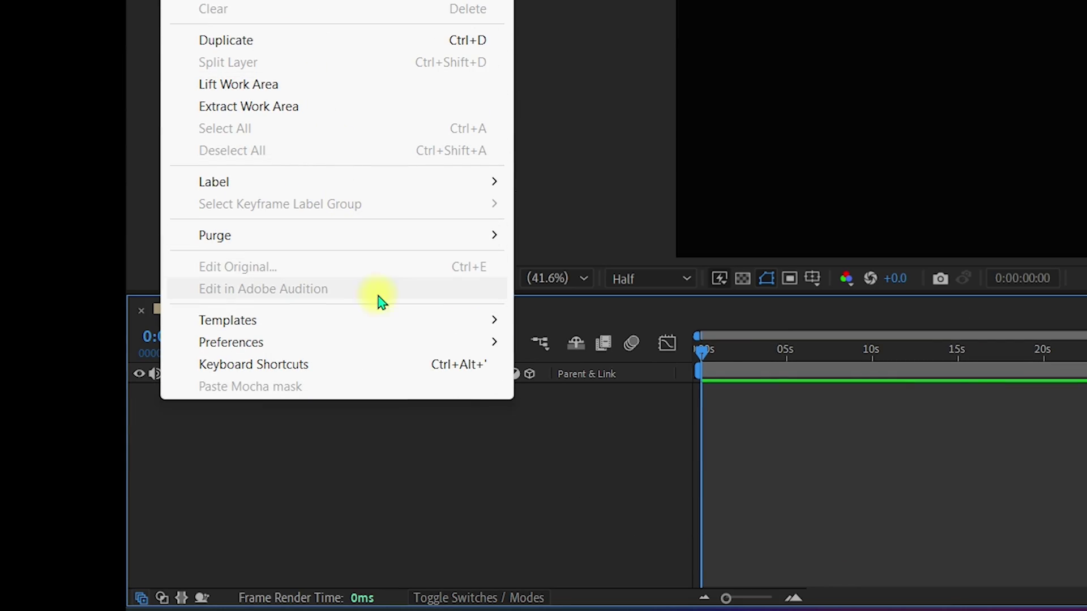
pyautogui.moveTo(396, 347)
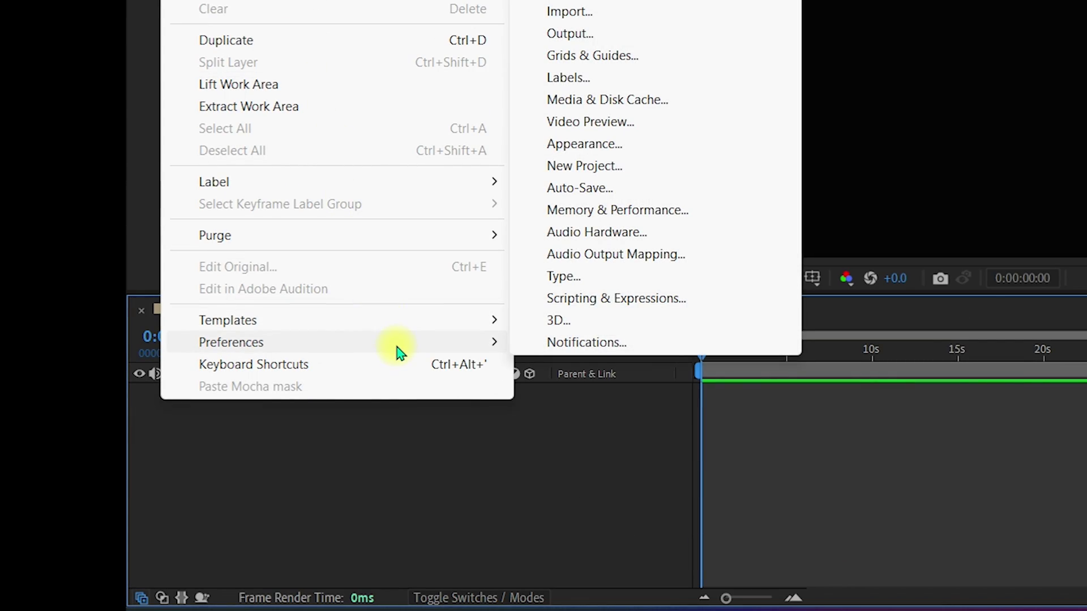
pyautogui.click(631, 300)
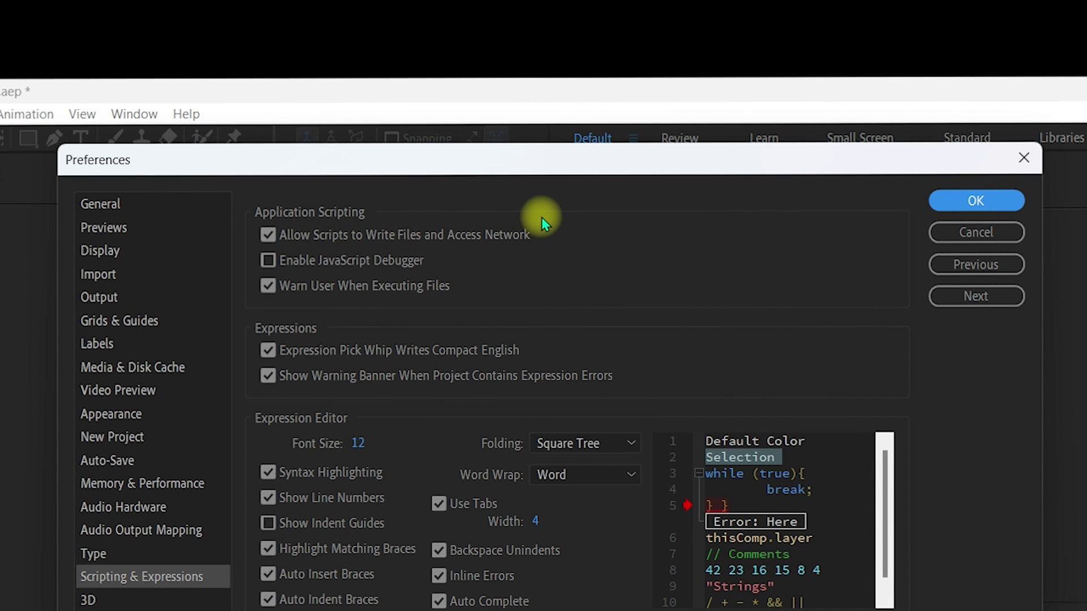
pyautogui.click(987, 208)
# Keep Mercury GPU Acceleration (OpenCL) as the project renderer, then return to the Project panel.
pyautogui.click(85, 102)
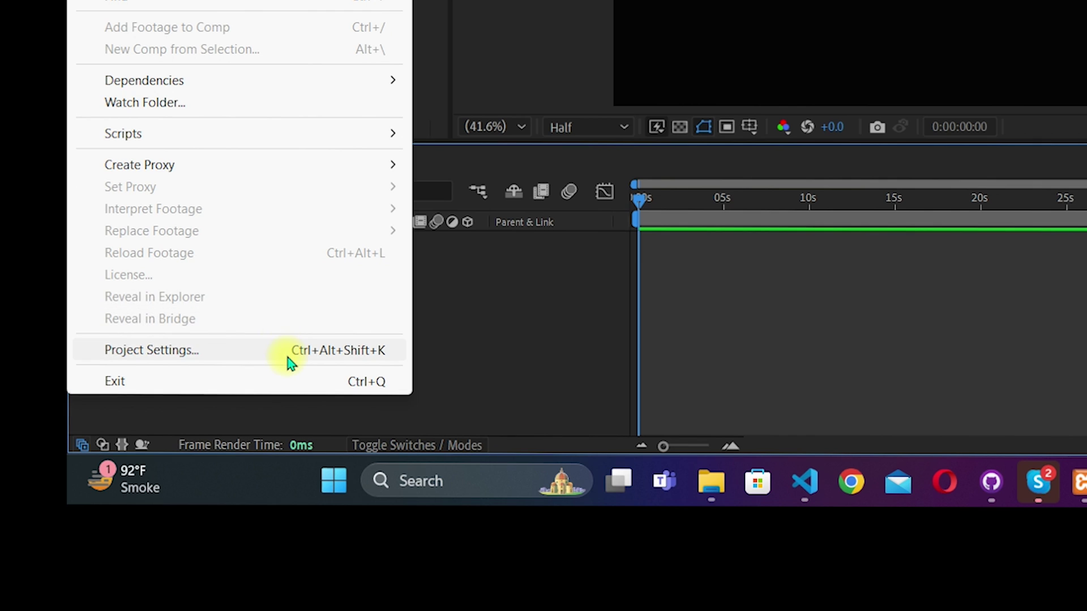
pyautogui.click(287, 358)
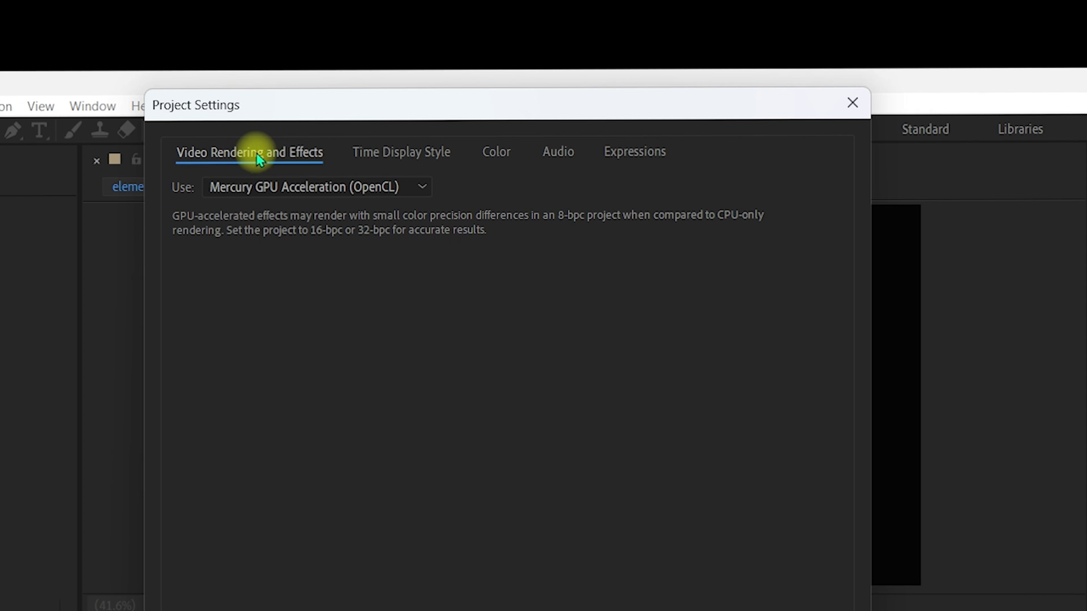
pyautogui.click(325, 185)
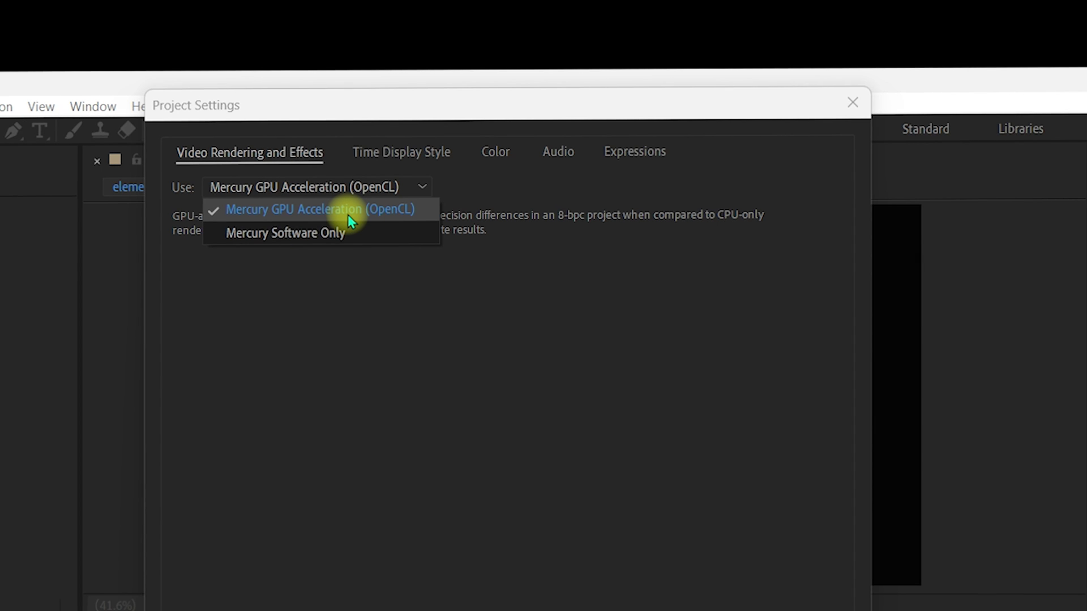
pyautogui.click(383, 212)
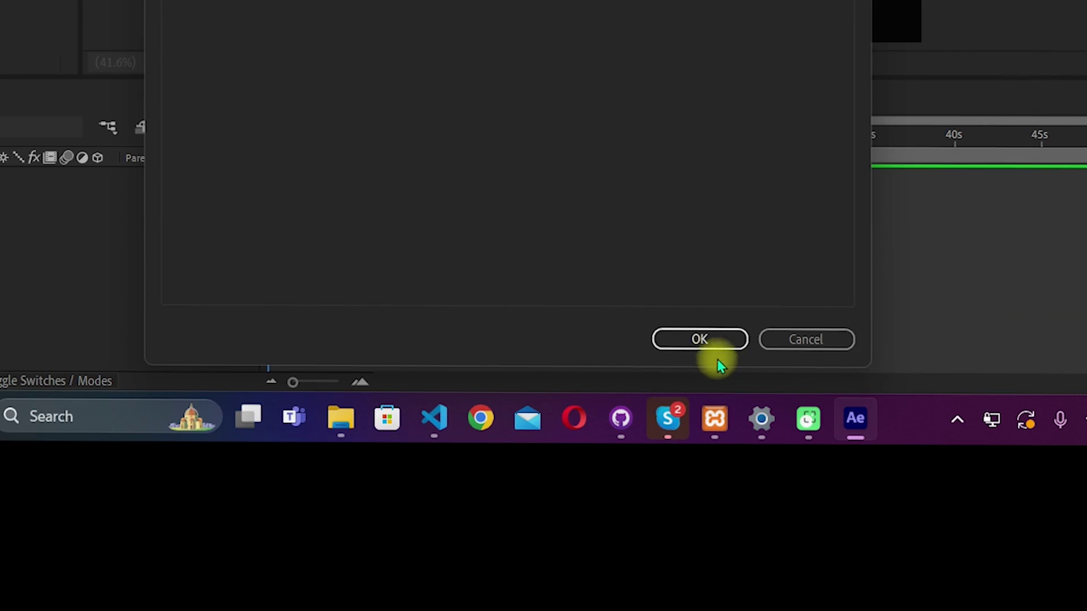
pyautogui.click(700, 340)
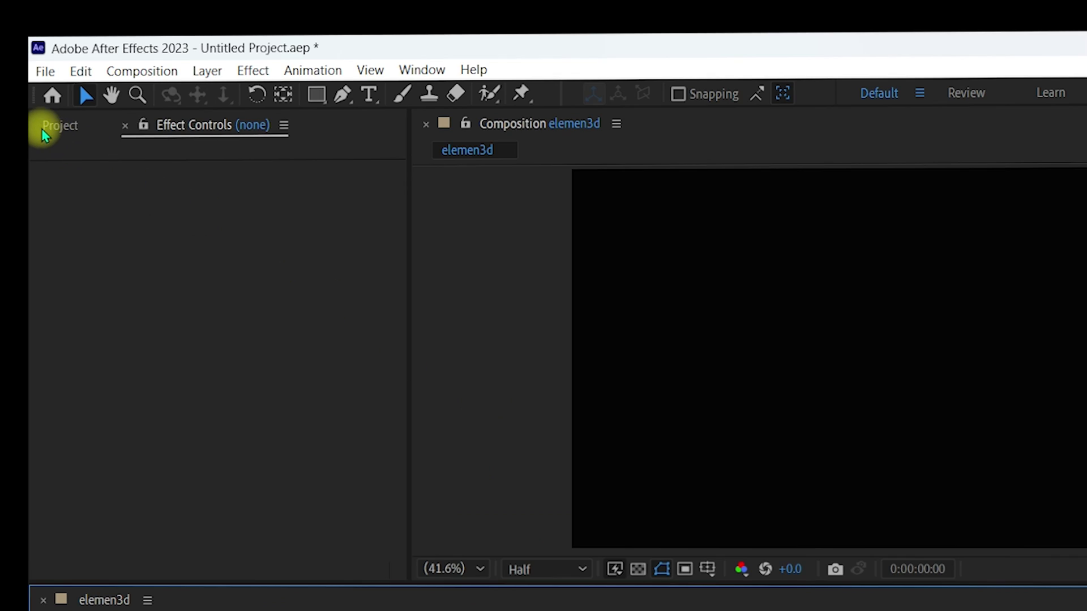
pyautogui.click(43, 127)
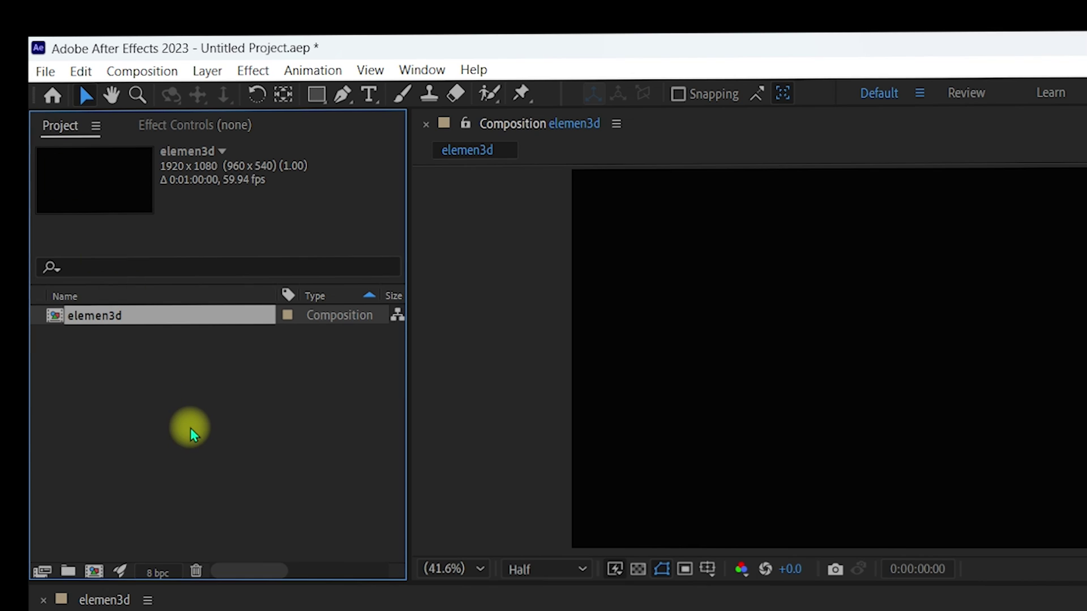
# Import 3417498.mp4 from Downloads and add it as layer 1 in the elemen3d composition.
pyautogui.doubleClick(167, 436)
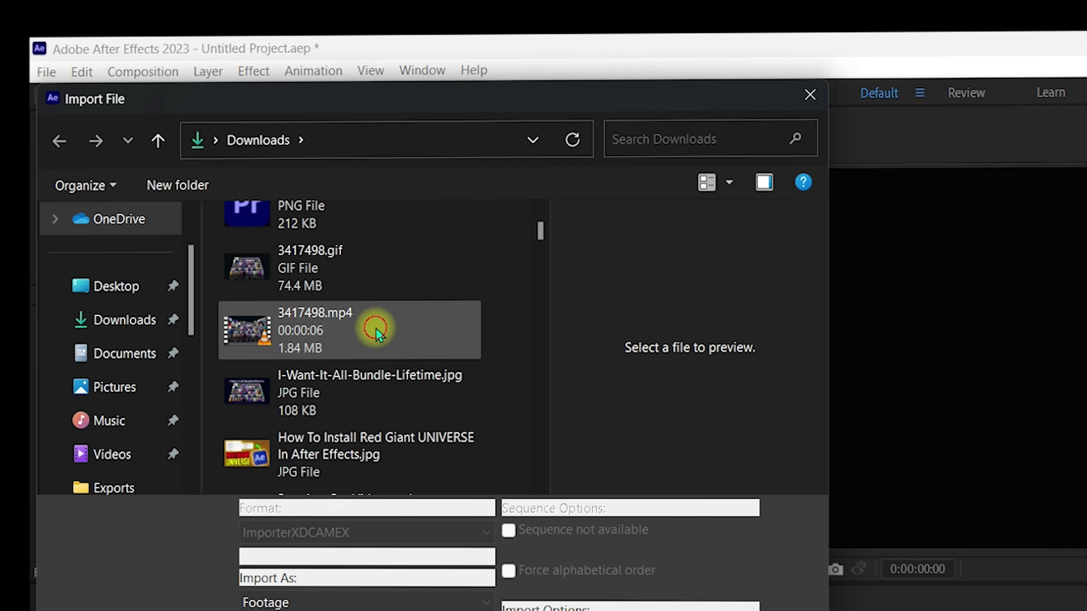
pyautogui.click(377, 334)
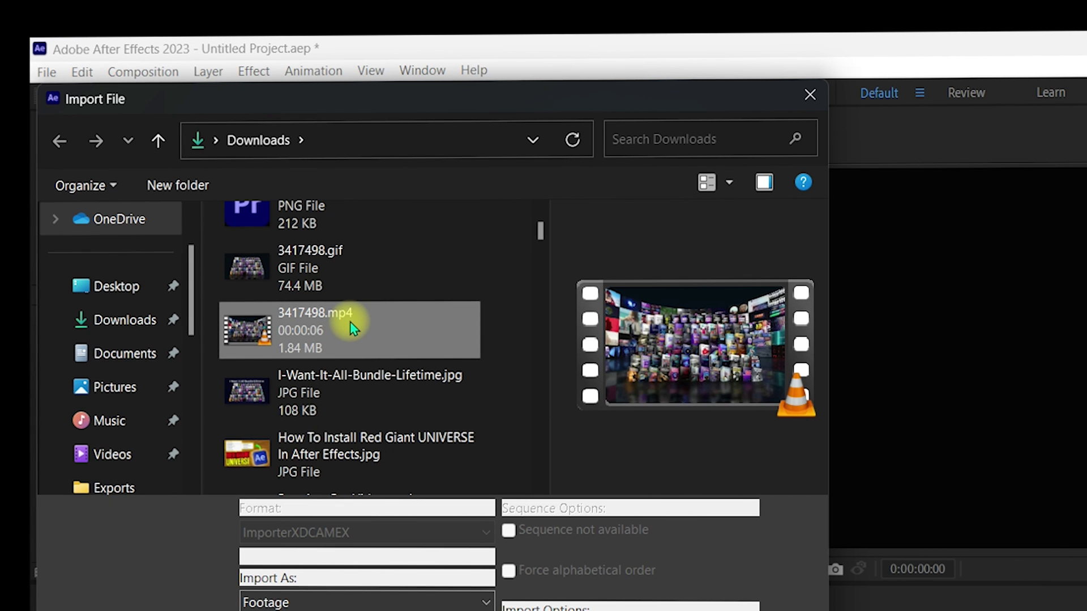
pyautogui.doubleClick(314, 324)
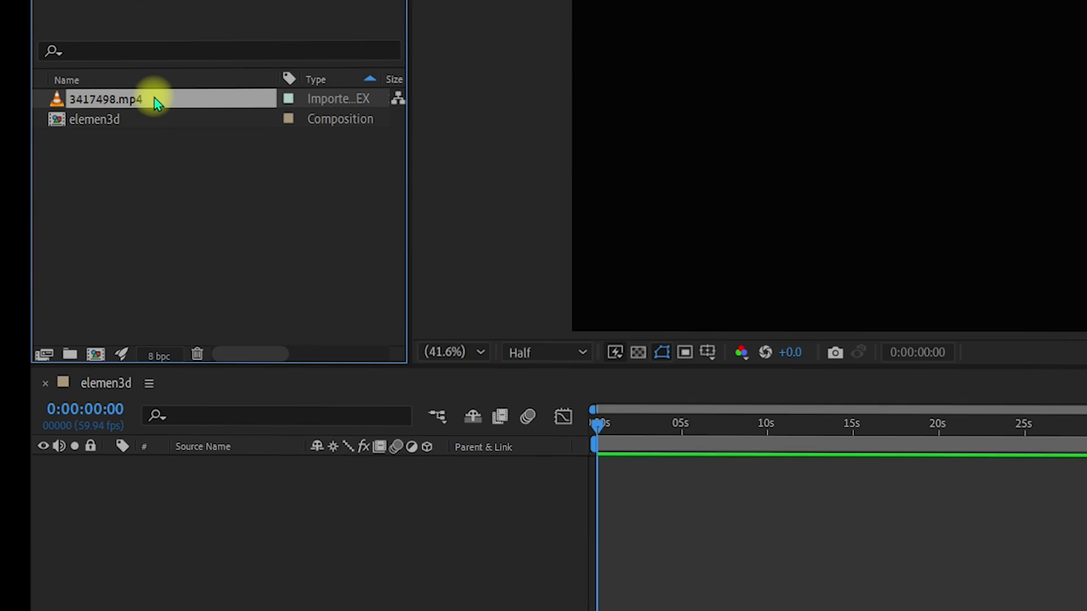
pyautogui.moveTo(157, 104); pyautogui.dragTo(179, 482)
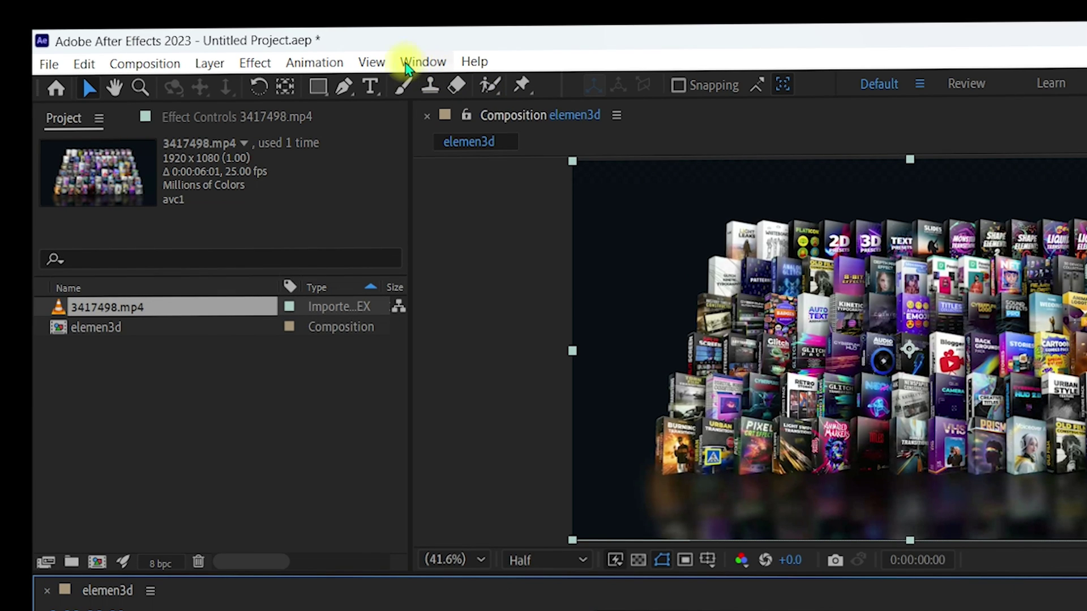
pyautogui.click(424, 62)
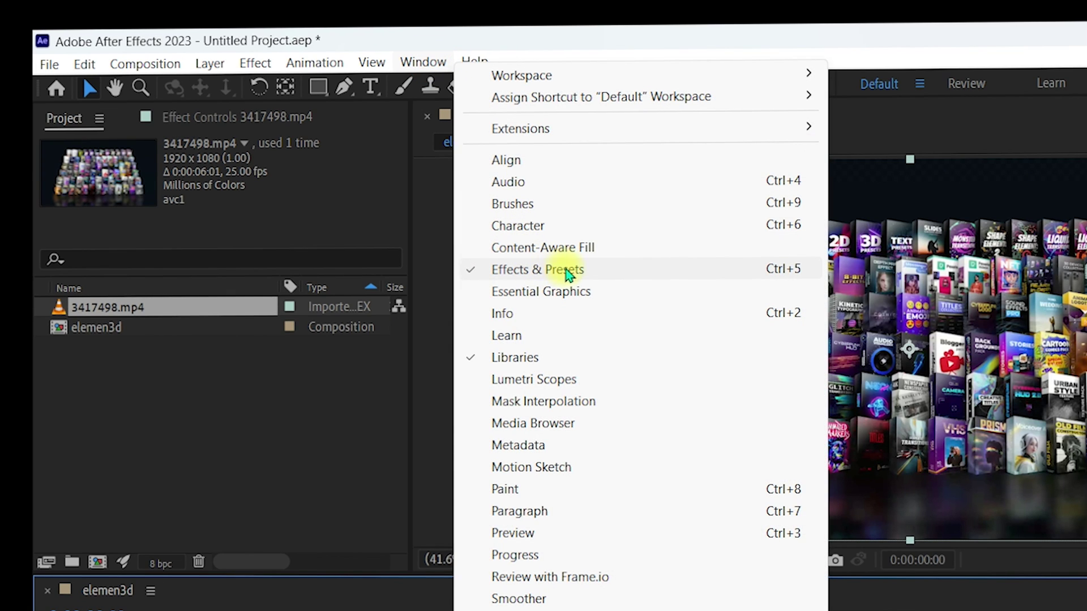
# Search Effects & Presets for 'elem' and select the Video Copilot Element effect.
pyautogui.click(478, 270)
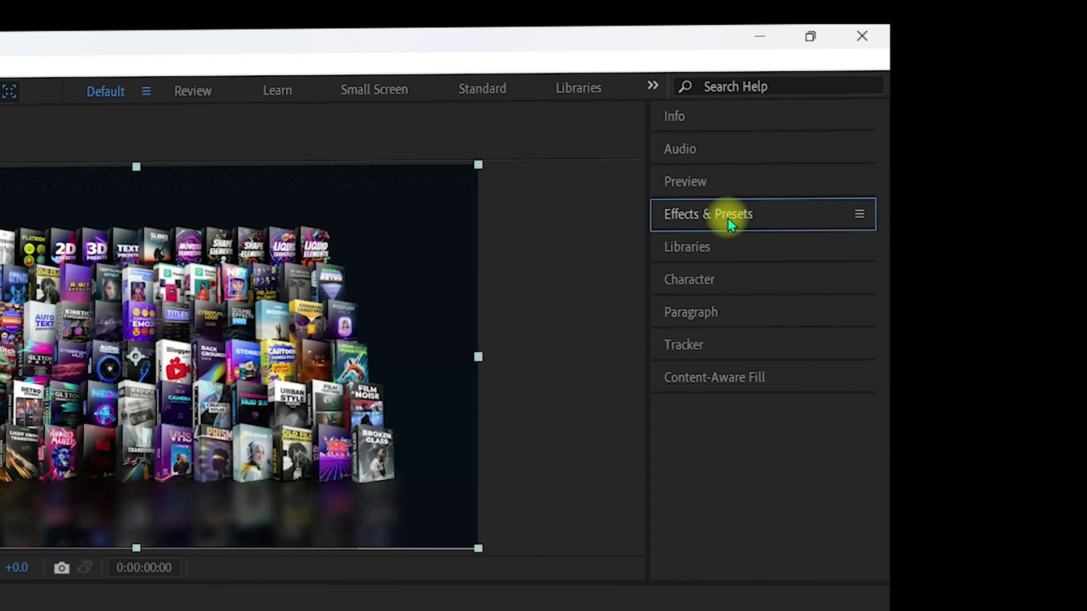
pyautogui.click(729, 219)
pyautogui.click(728, 242)
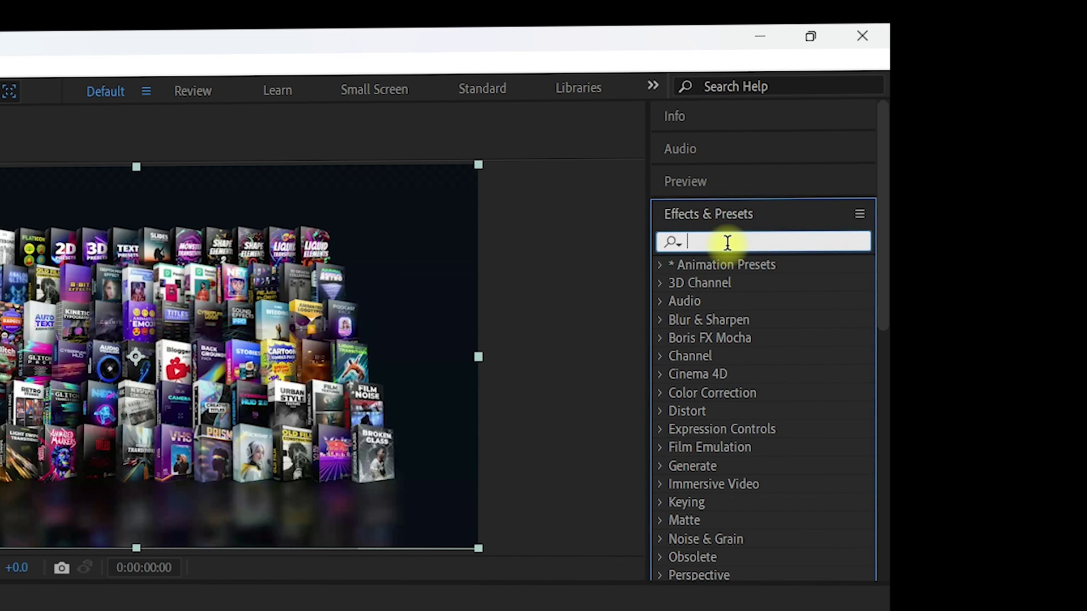
pyautogui.write('elem')
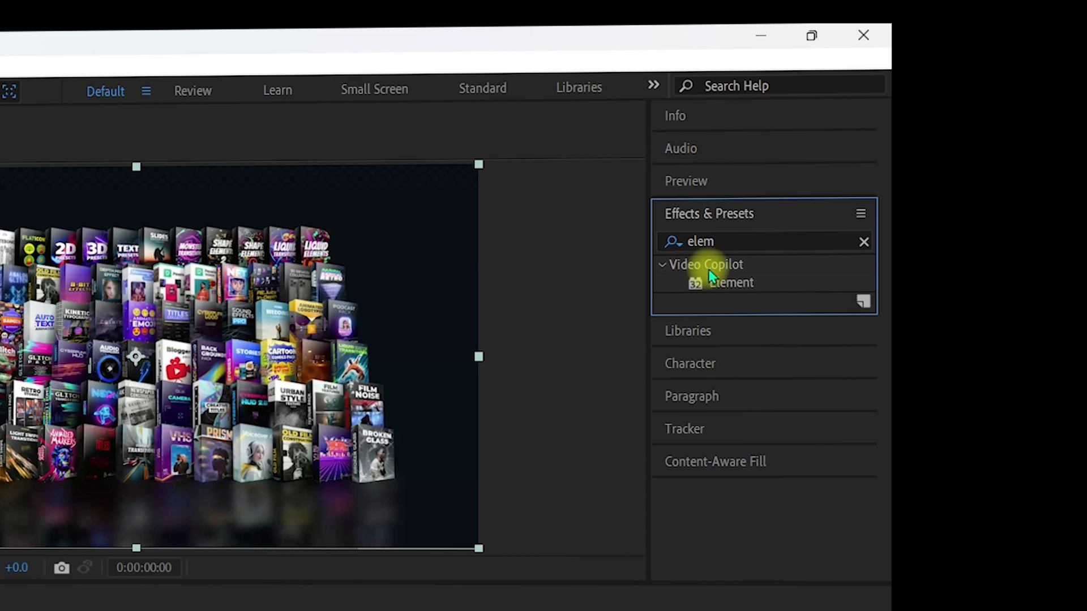
pyautogui.click(739, 288)
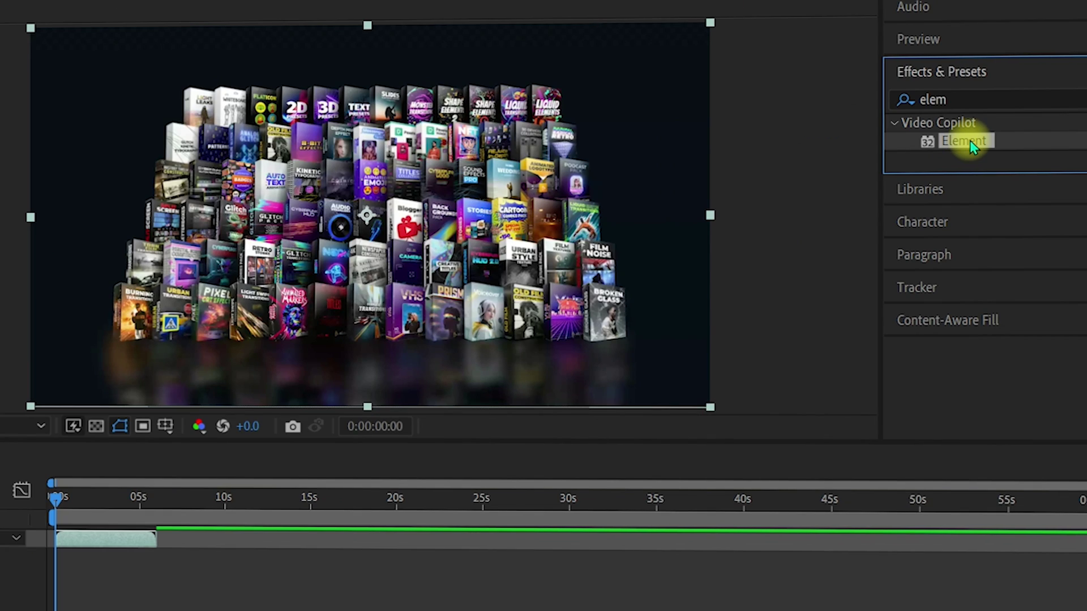
# Apply Element to the 3417498.mp4 layer and set the current time to 0:00:02:51.
pyautogui.moveTo(970, 140); pyautogui.dragTo(141, 538)
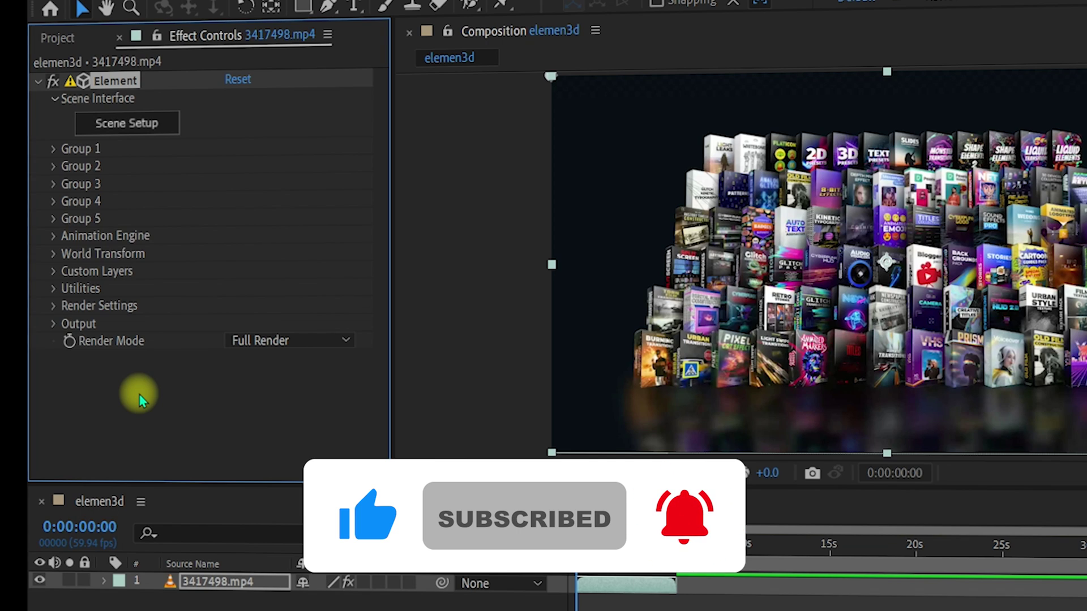
pyautogui.click(630, 547)
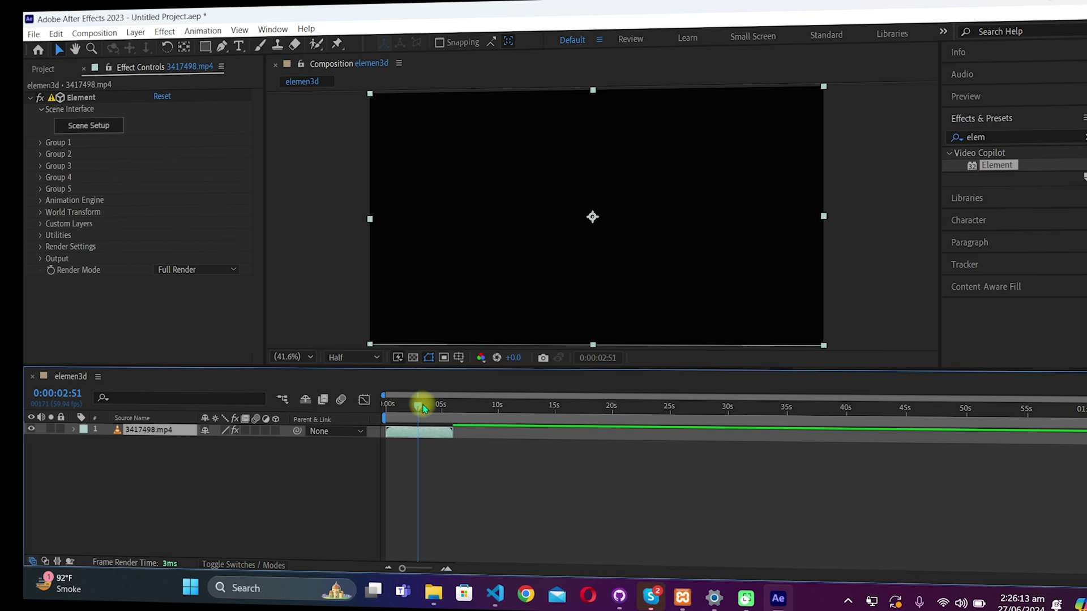